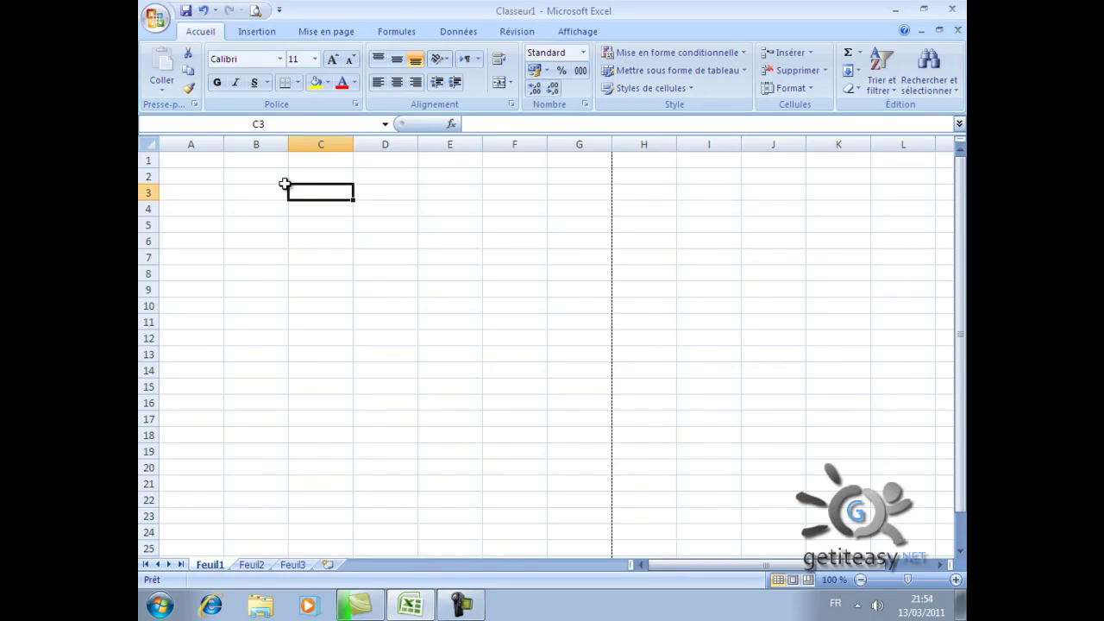
- Enter getiteasy,net into cell C2 and confirm it
click(269, 188)
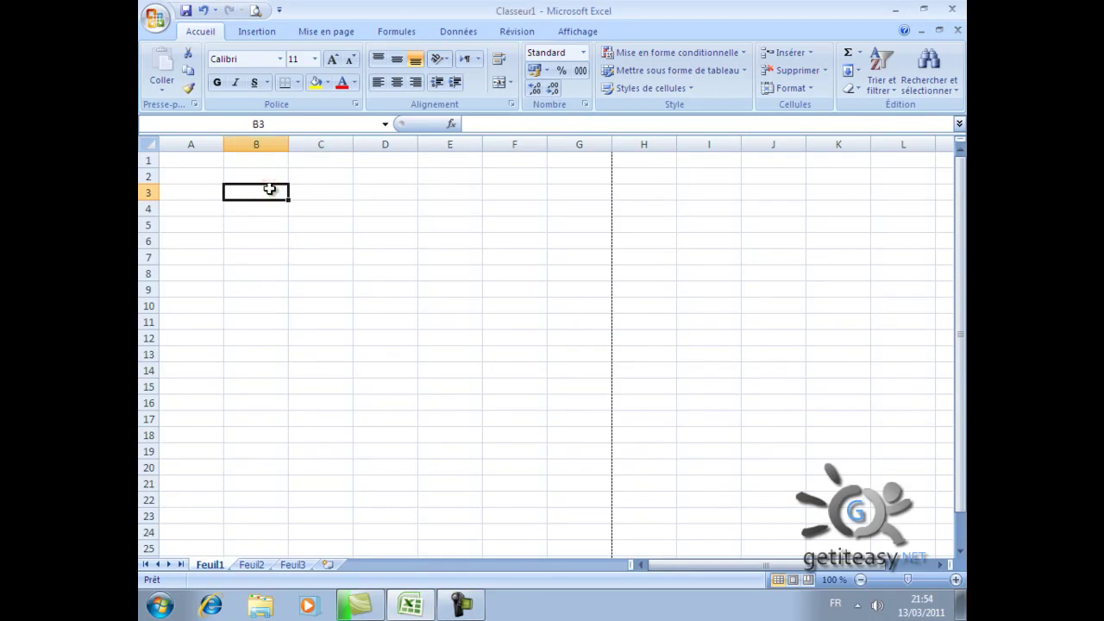
click(320, 177)
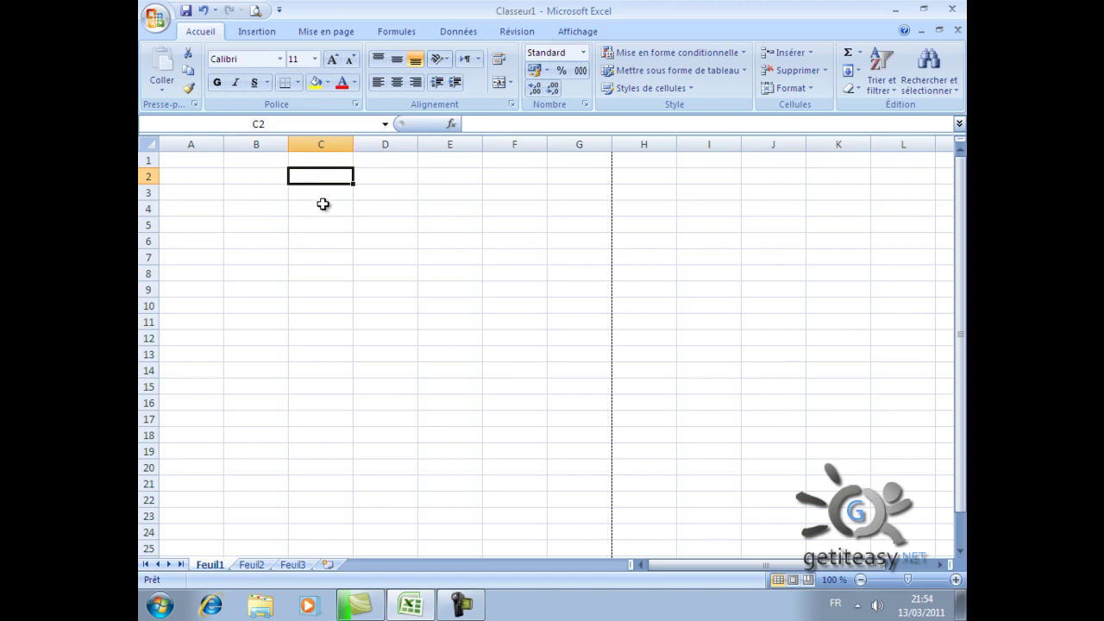
click(320, 193)
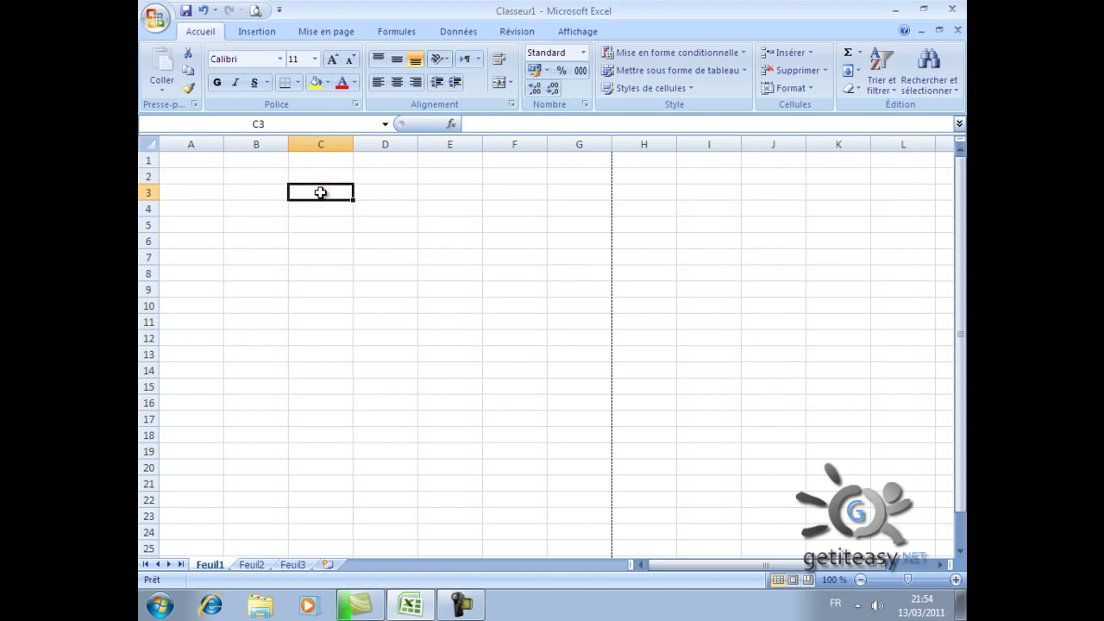
click(330, 176)
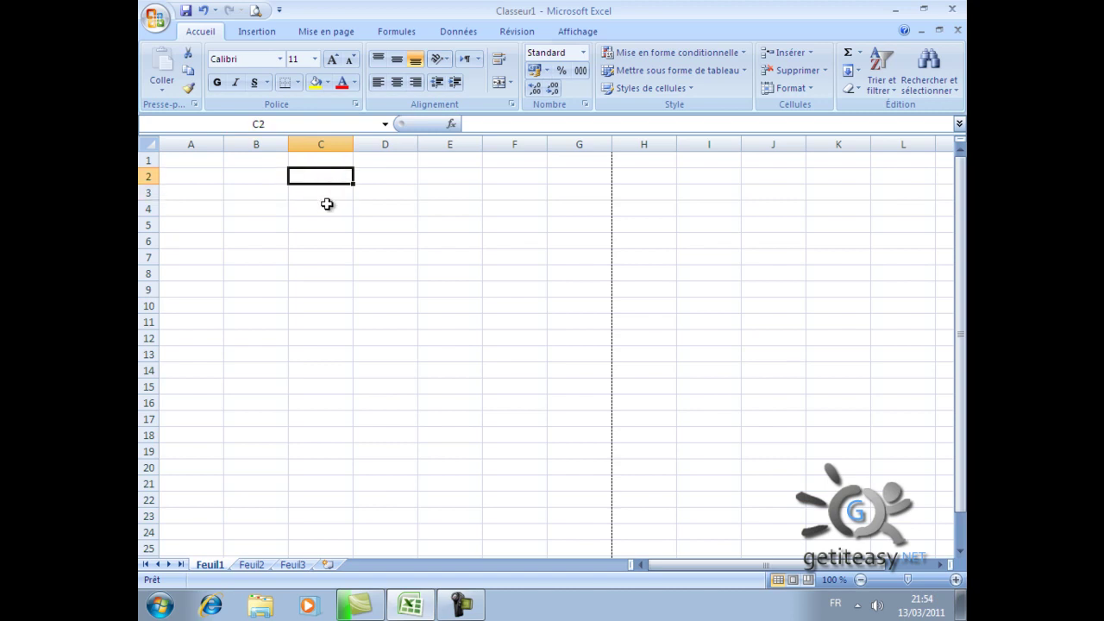
click(324, 192)
click(316, 177)
text(getiteasy,net)
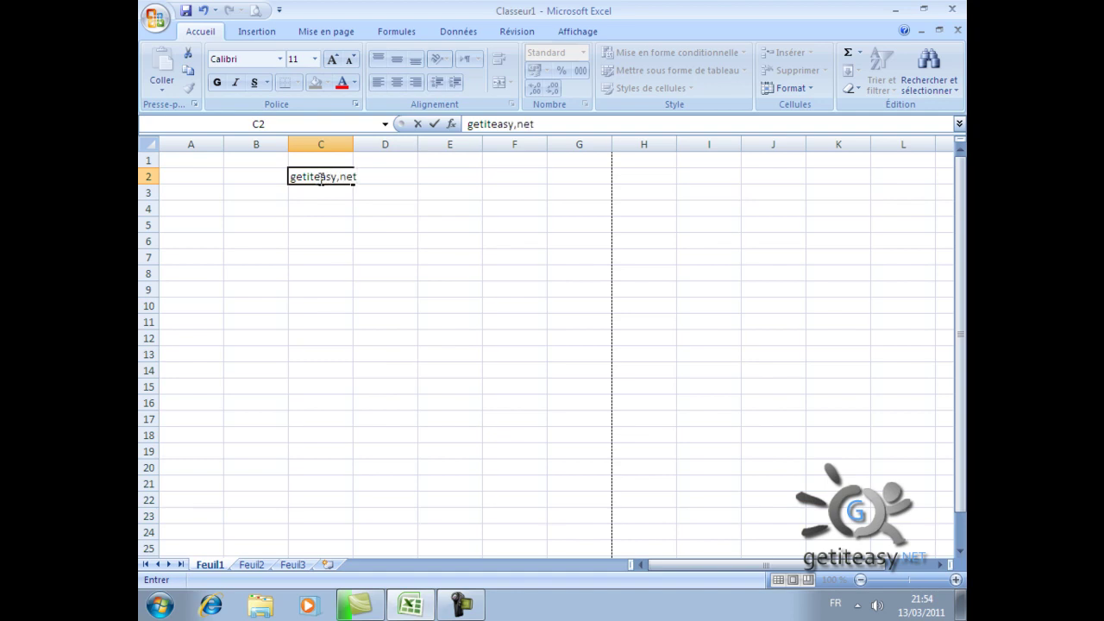
click(356, 205)
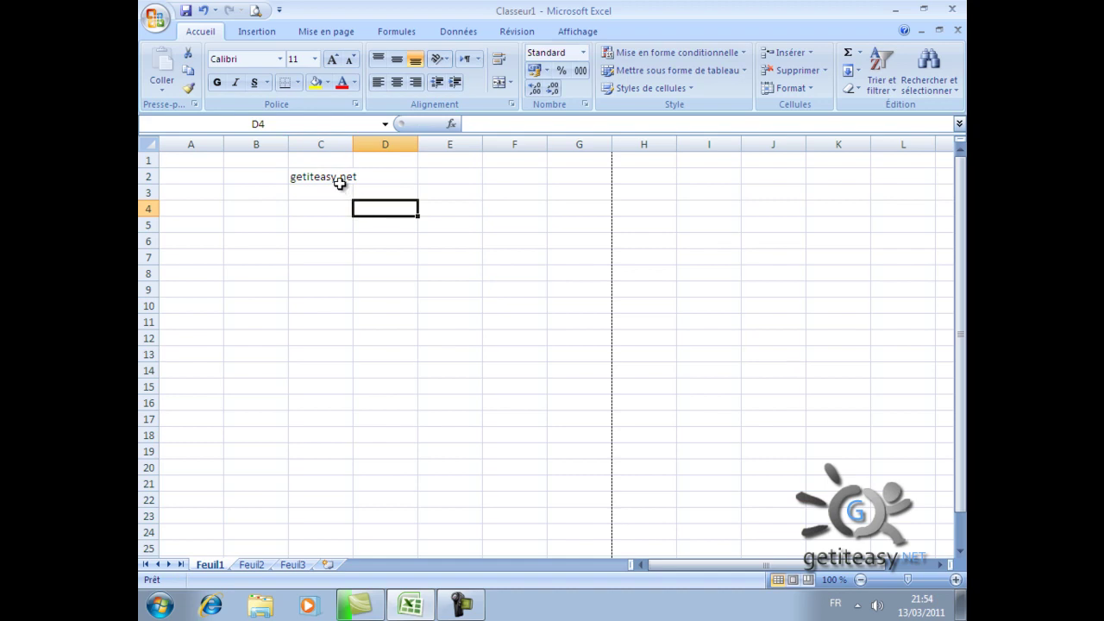
- Re-open C2 to check the getiteasy,net text, leave it unchanged, and reselect C2
click(340, 180)
double_click(343, 177)
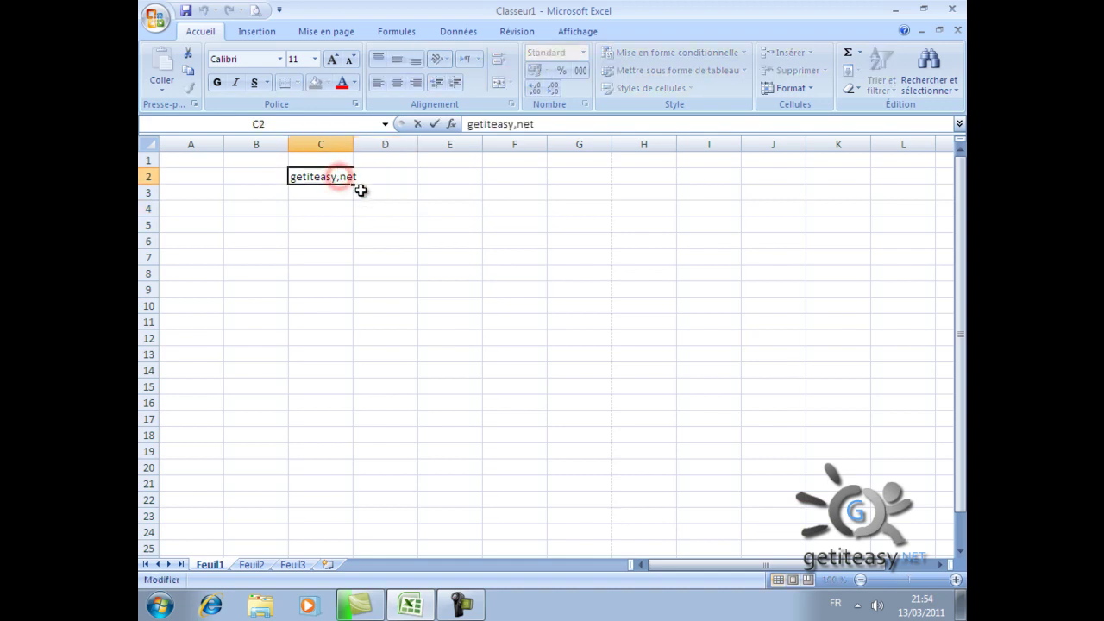
drag(362, 175, 266, 178)
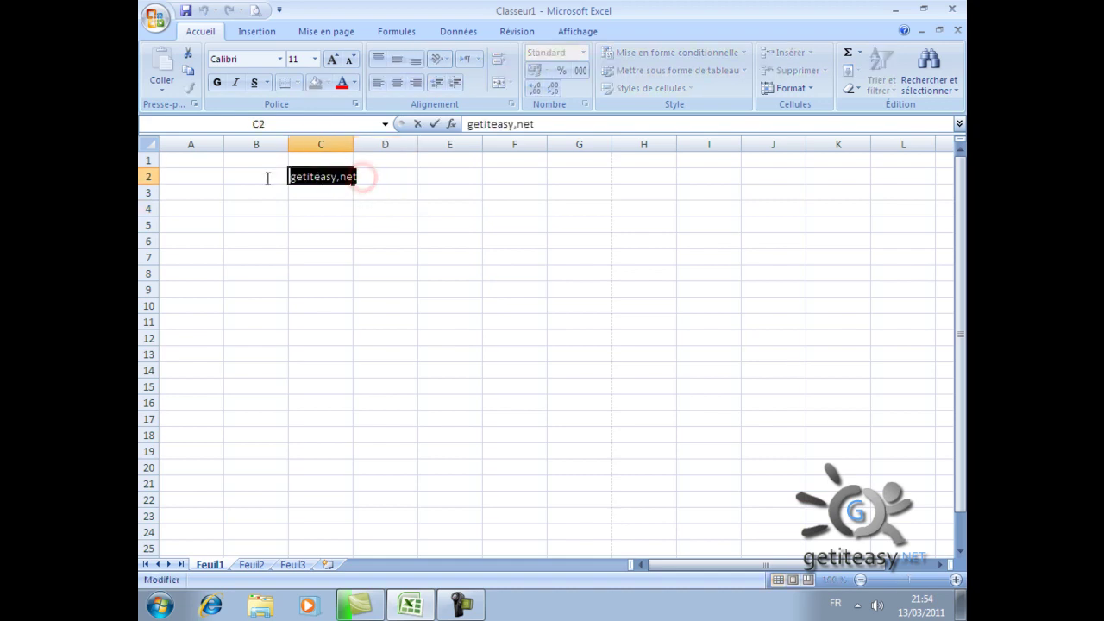
click(304, 209)
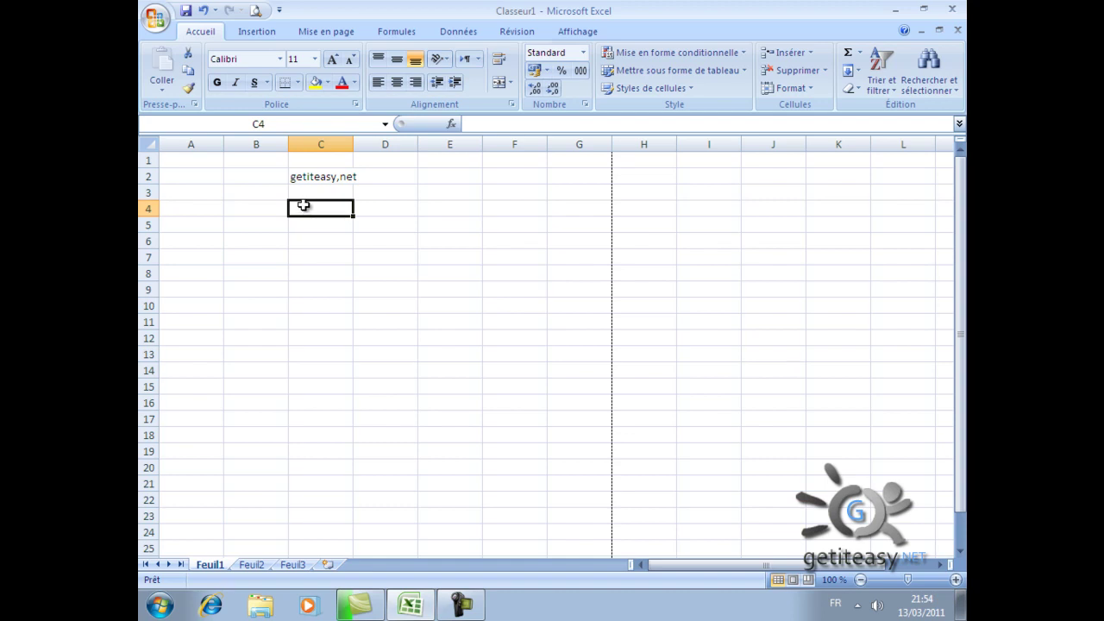
double_click(335, 178)
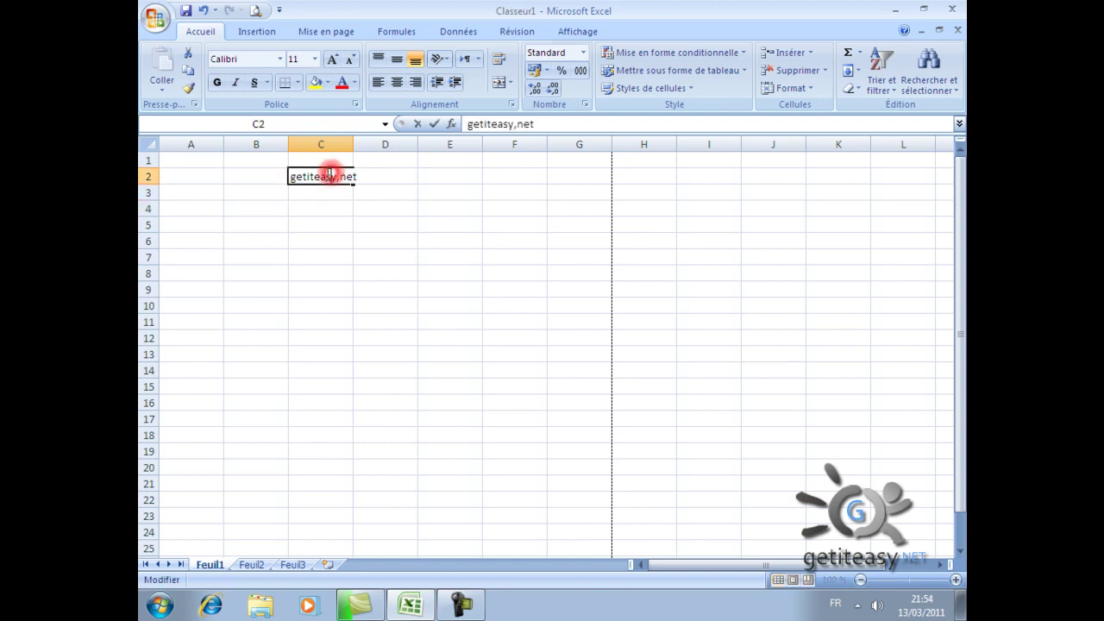
mouse_move(298, 175)
mouse_down()
mouse_move(372, 182)
mouse_move(255, 174)
mouse_up()
click(357, 177)
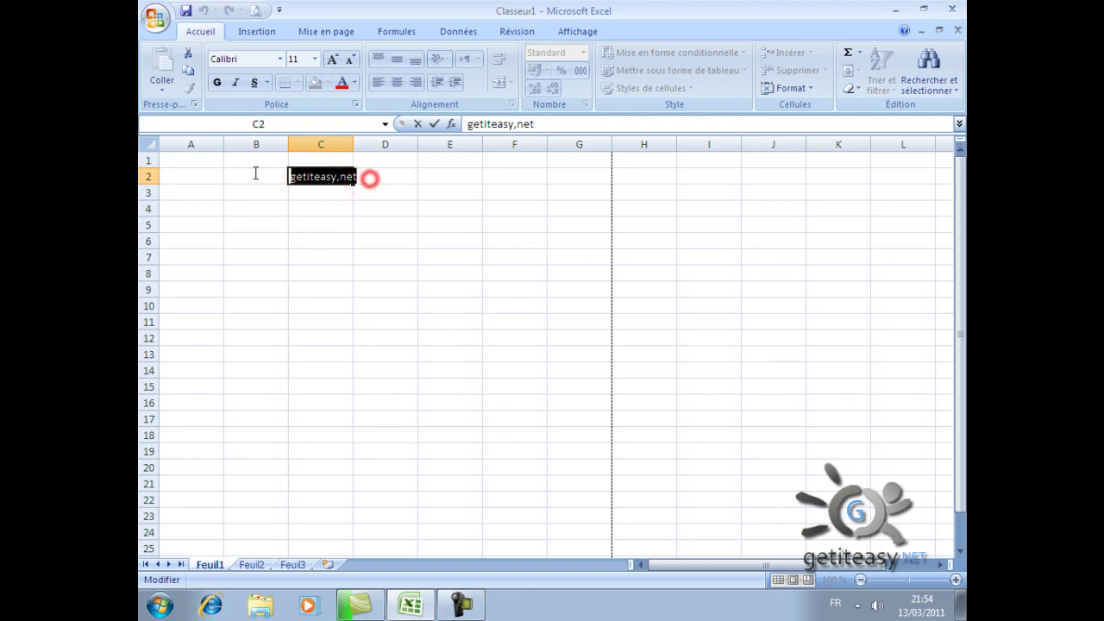
click(322, 208)
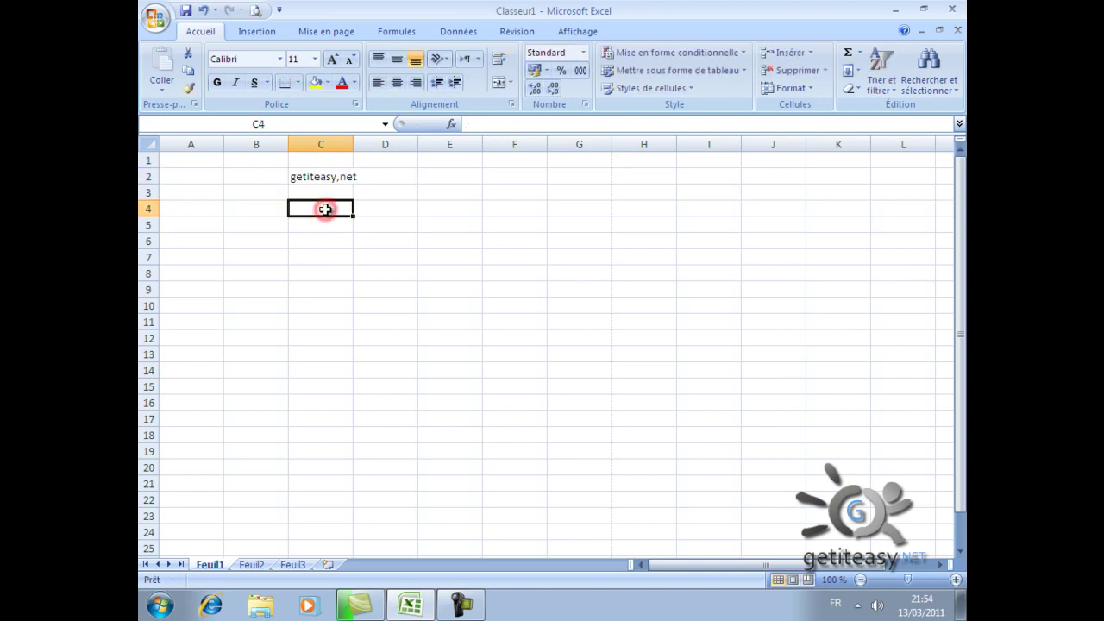
click(370, 257)
click(335, 182)
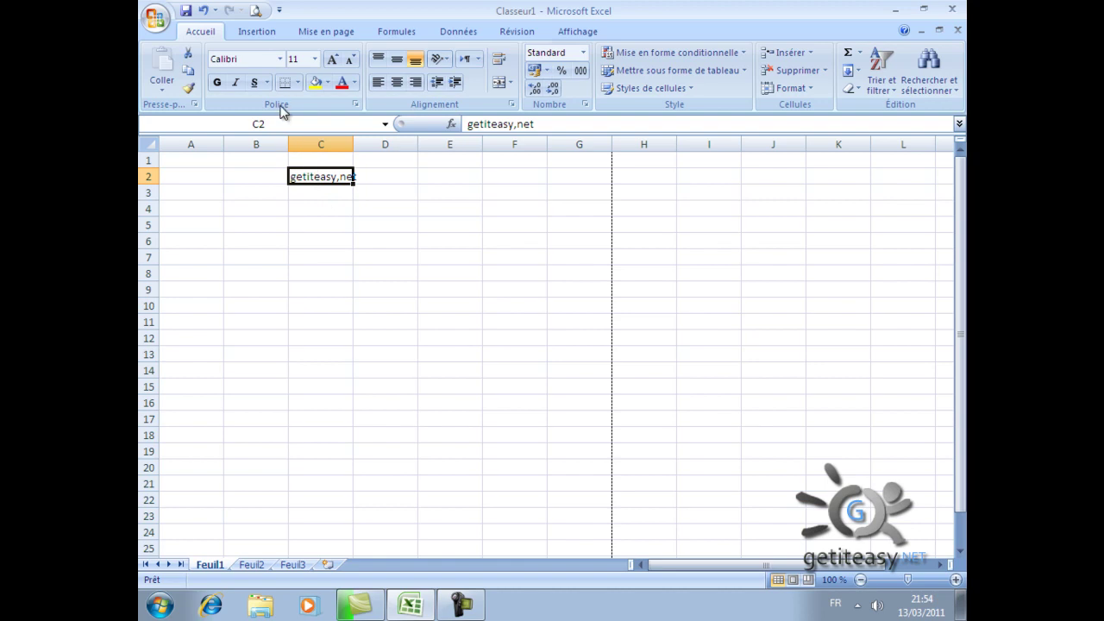
- Set C2's text to Algerian font, size 24, bold
click(279, 60)
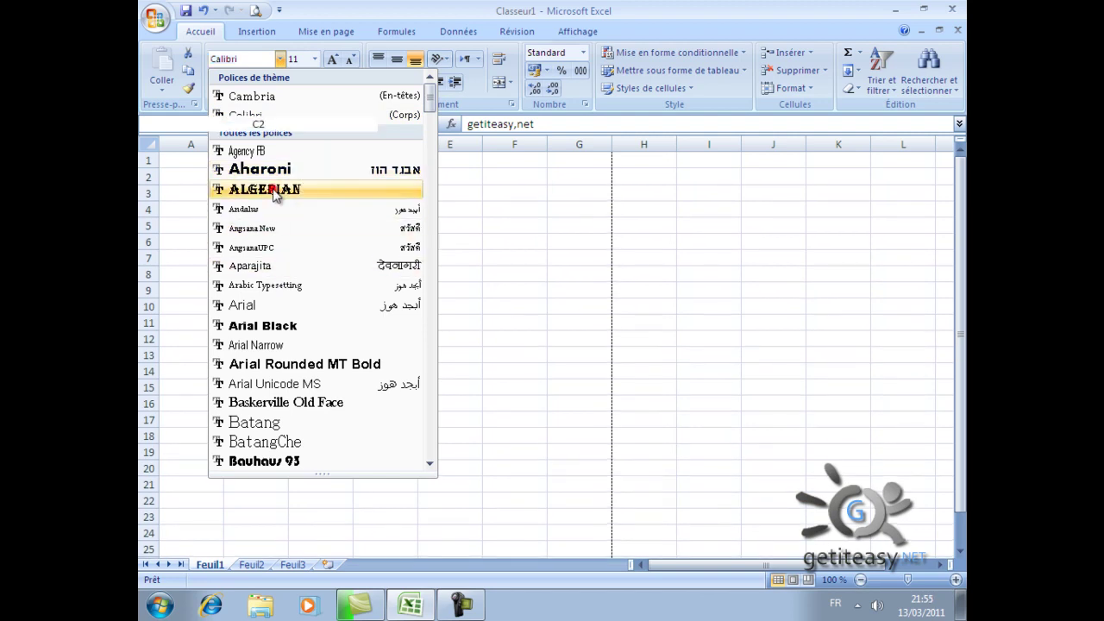
click(272, 191)
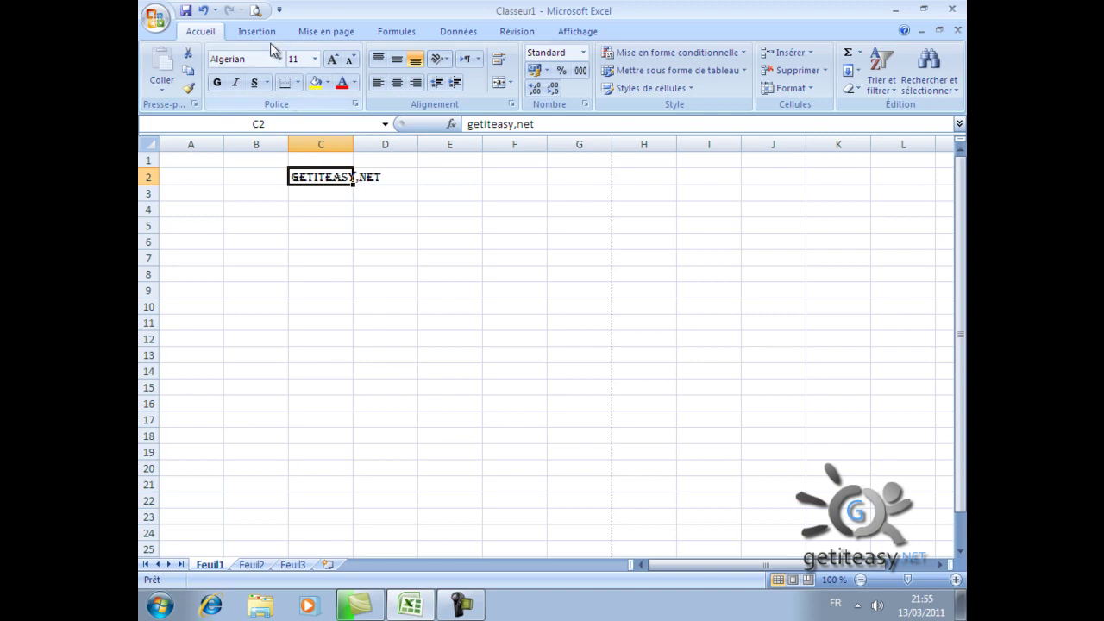
click(315, 58)
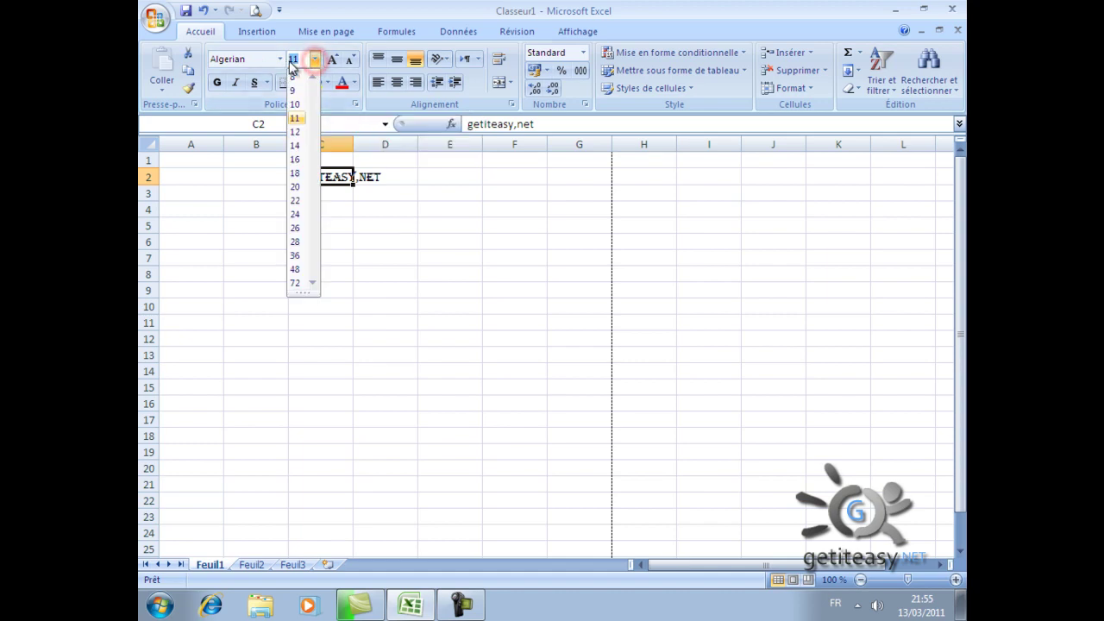
click(295, 214)
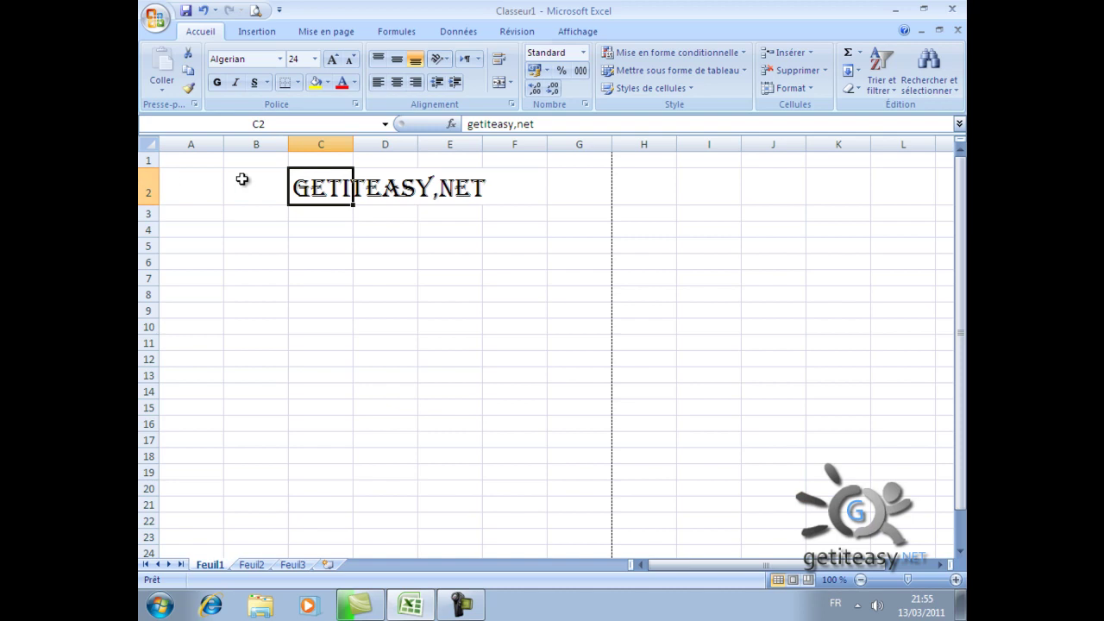
click(362, 183)
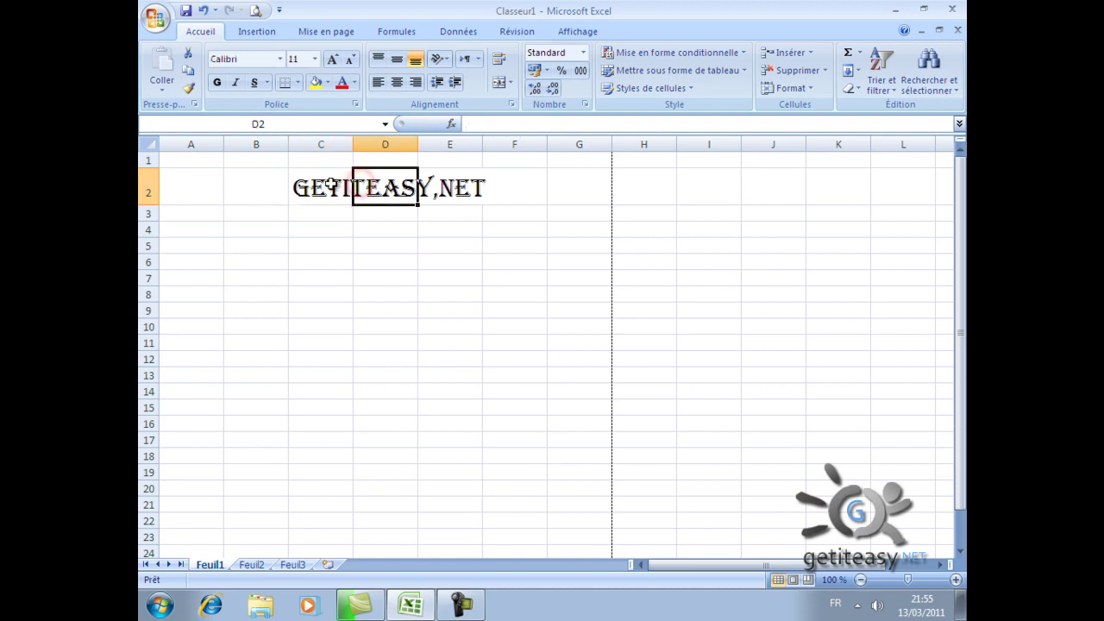
click(331, 184)
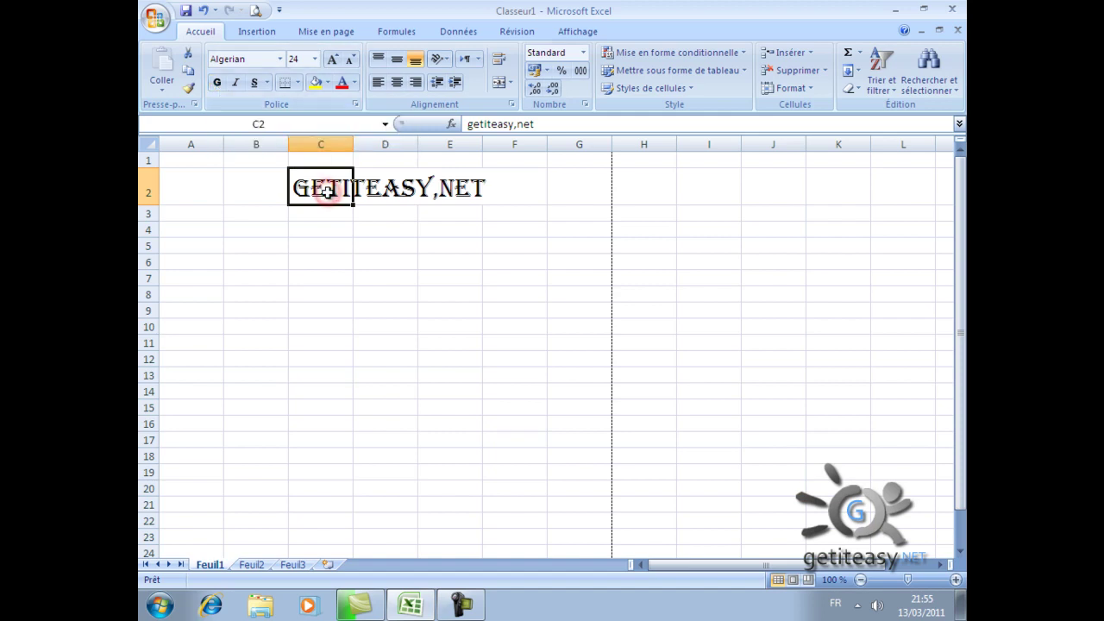
click(218, 83)
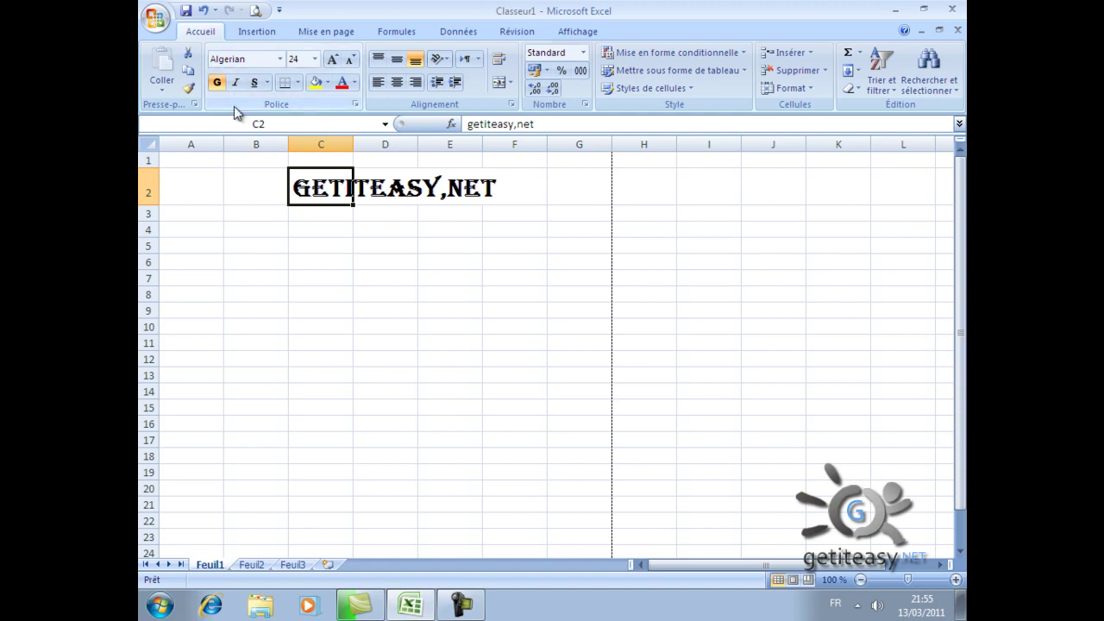
- Make C2's text italic and underlined instead of bold, at size 11
click(234, 82)
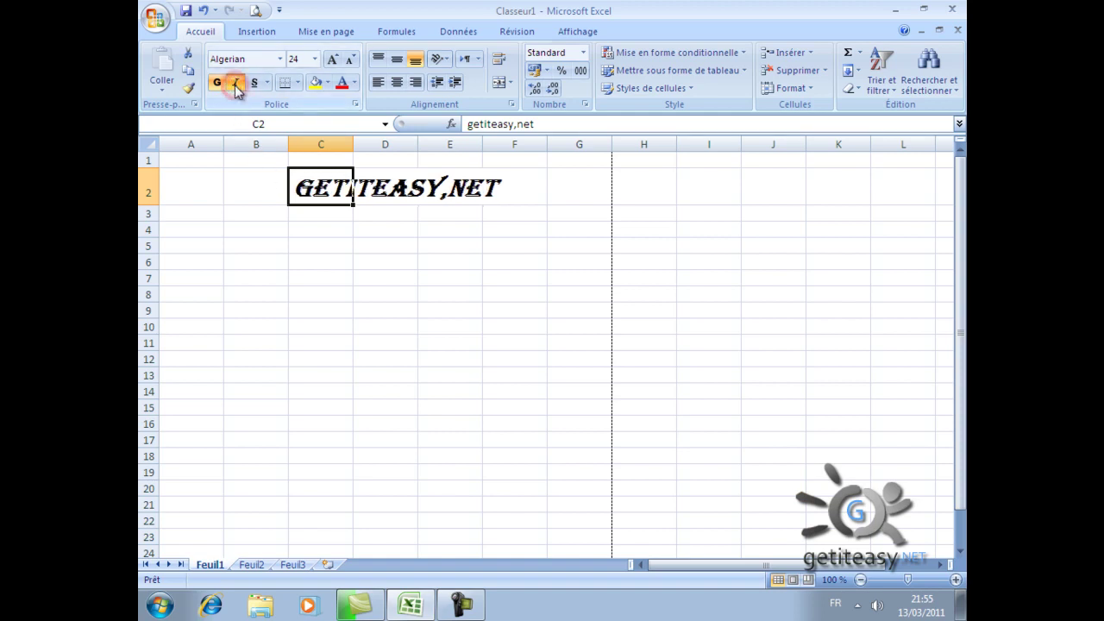
click(216, 84)
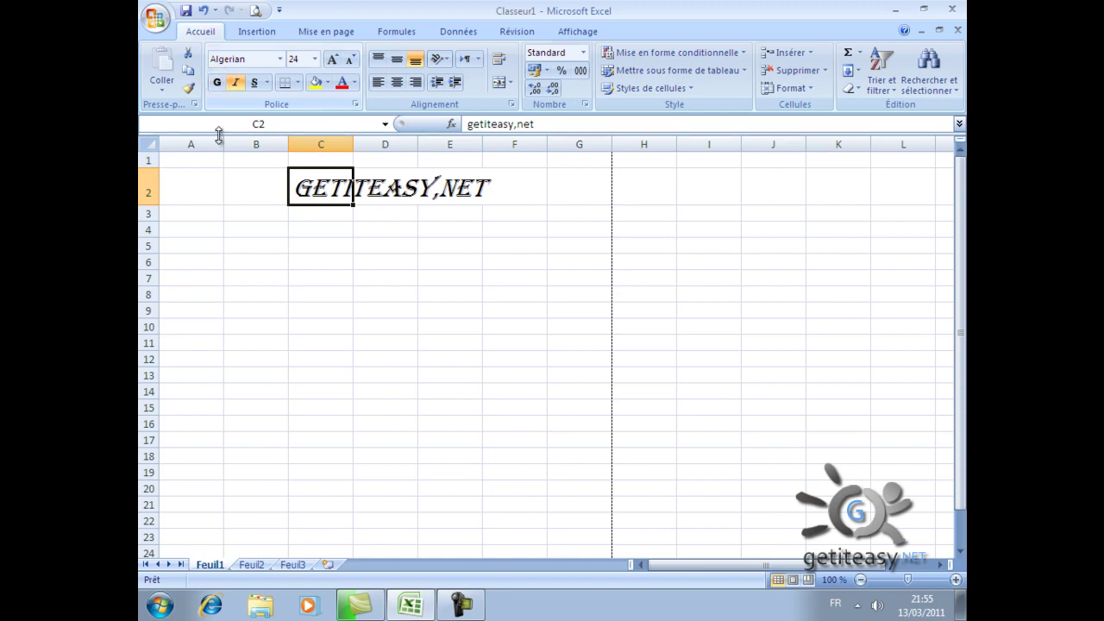
click(256, 83)
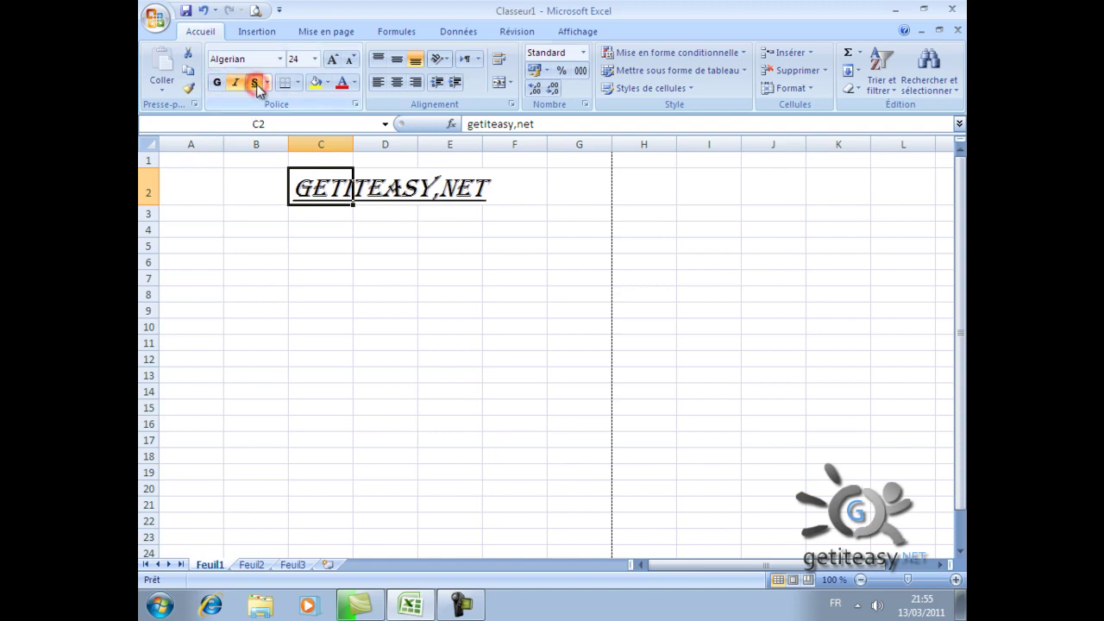
click(314, 60)
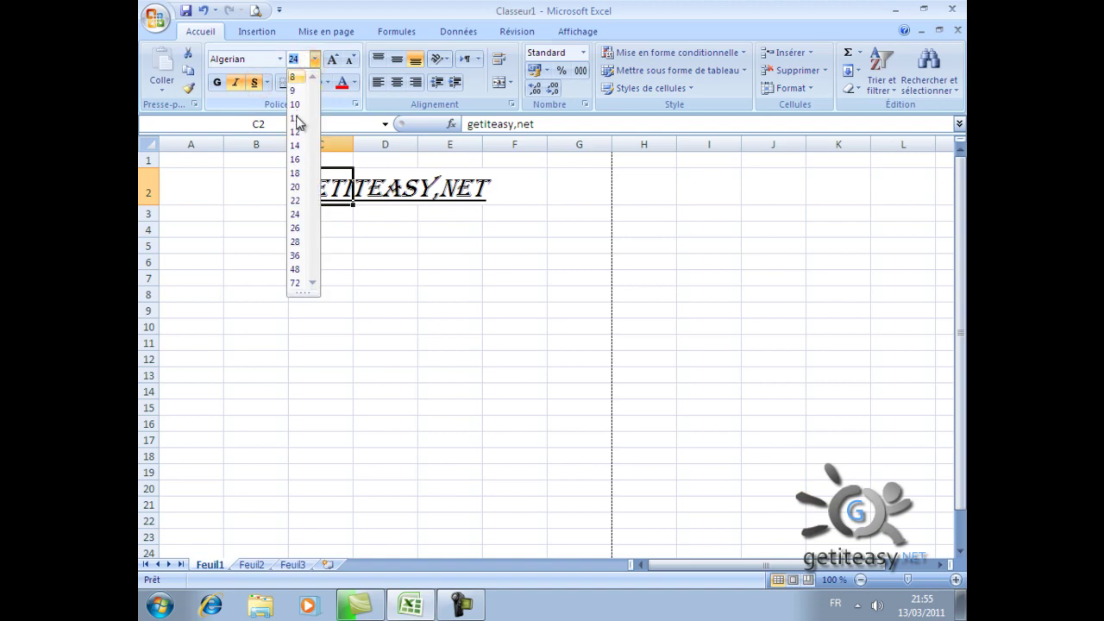
click(296, 117)
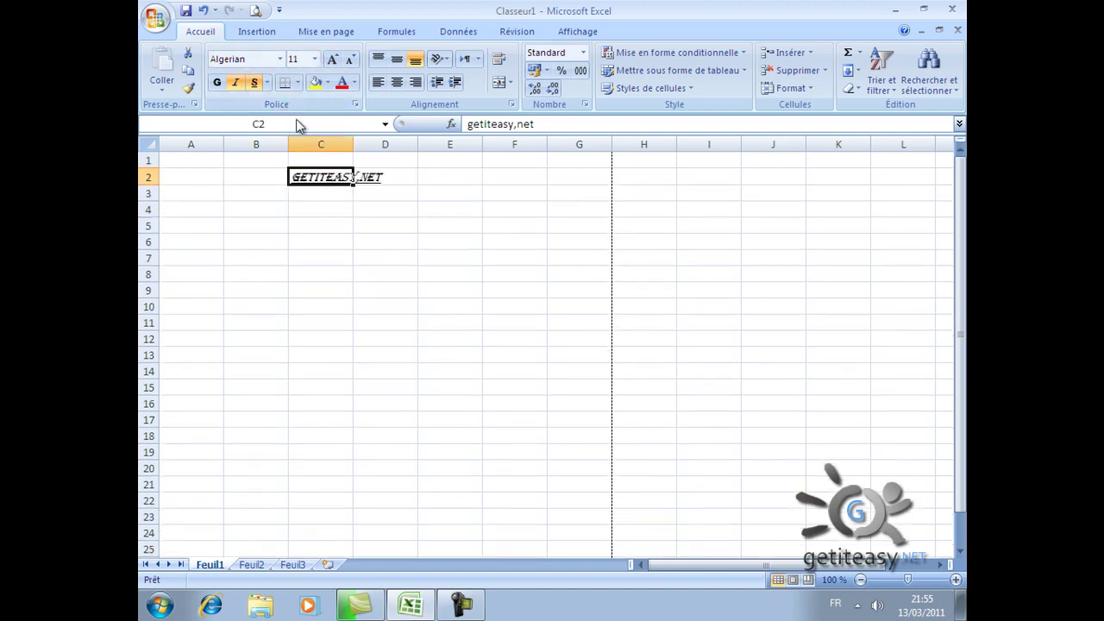
click(327, 83)
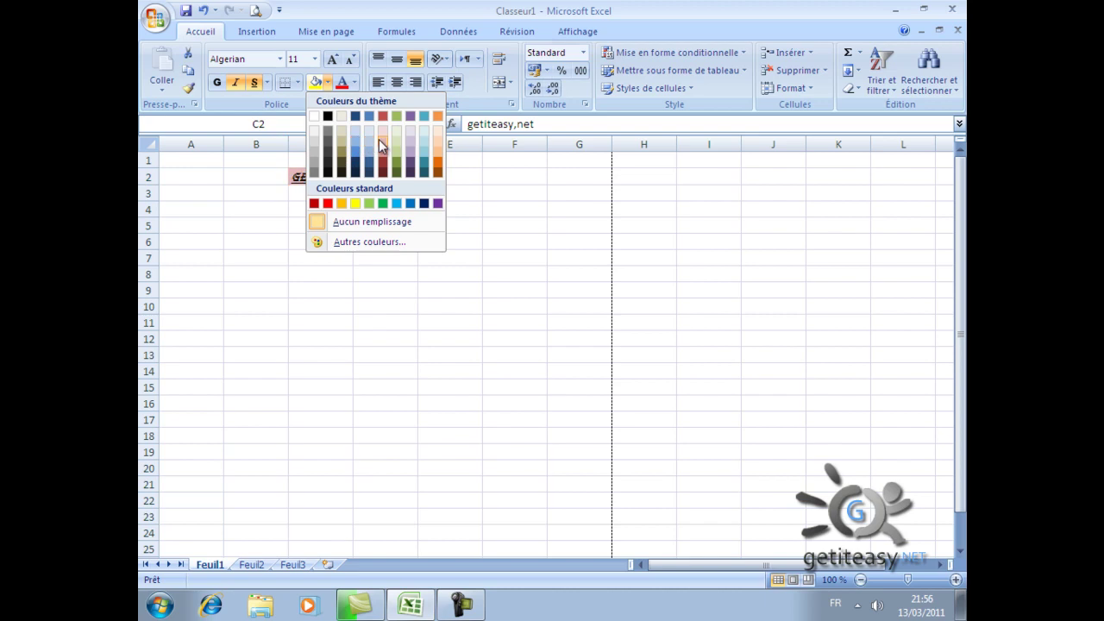
- Fill C2 light pink and widen column C so GETITEASY.NET fits
click(378, 139)
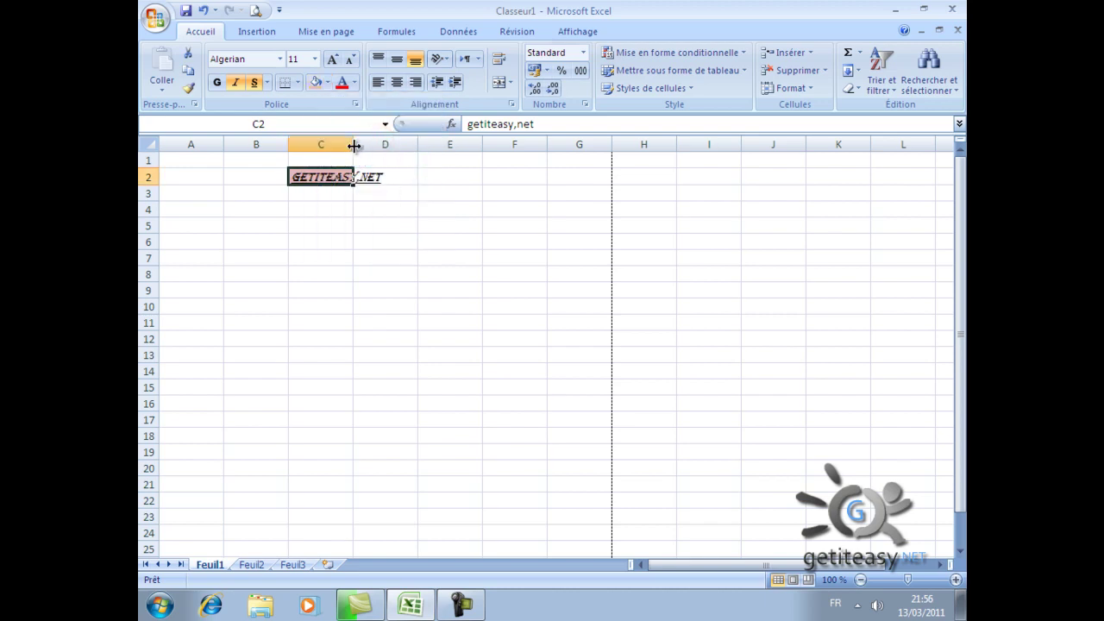
drag(354, 146, 405, 146)
click(345, 197)
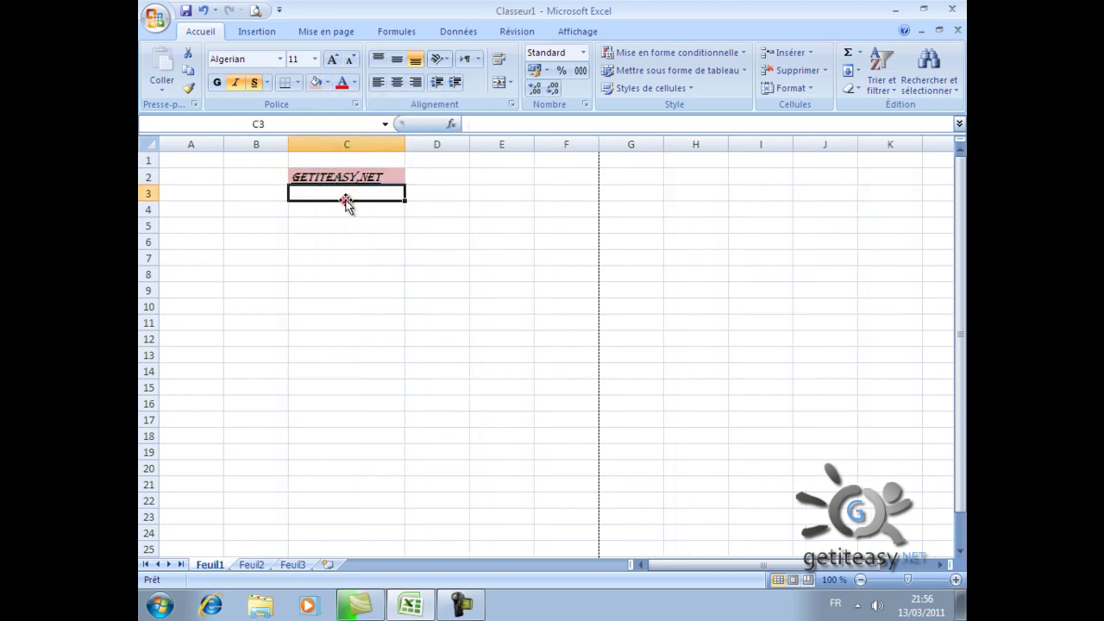
click(368, 176)
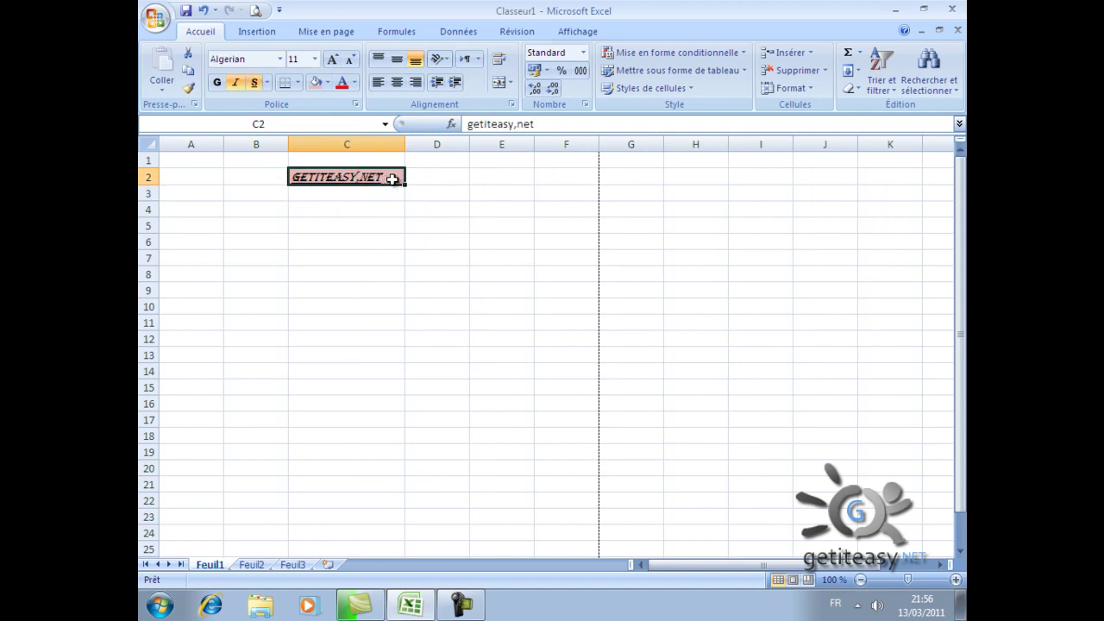
- Give C2's text a dark font colour and enlarge it to size 22
click(353, 82)
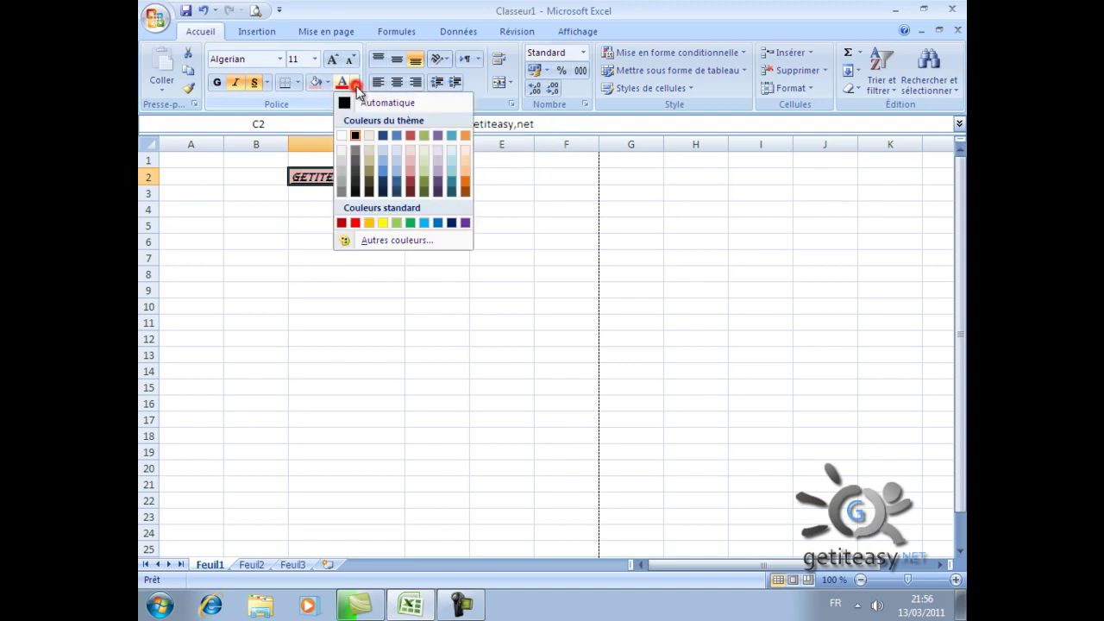
click(370, 183)
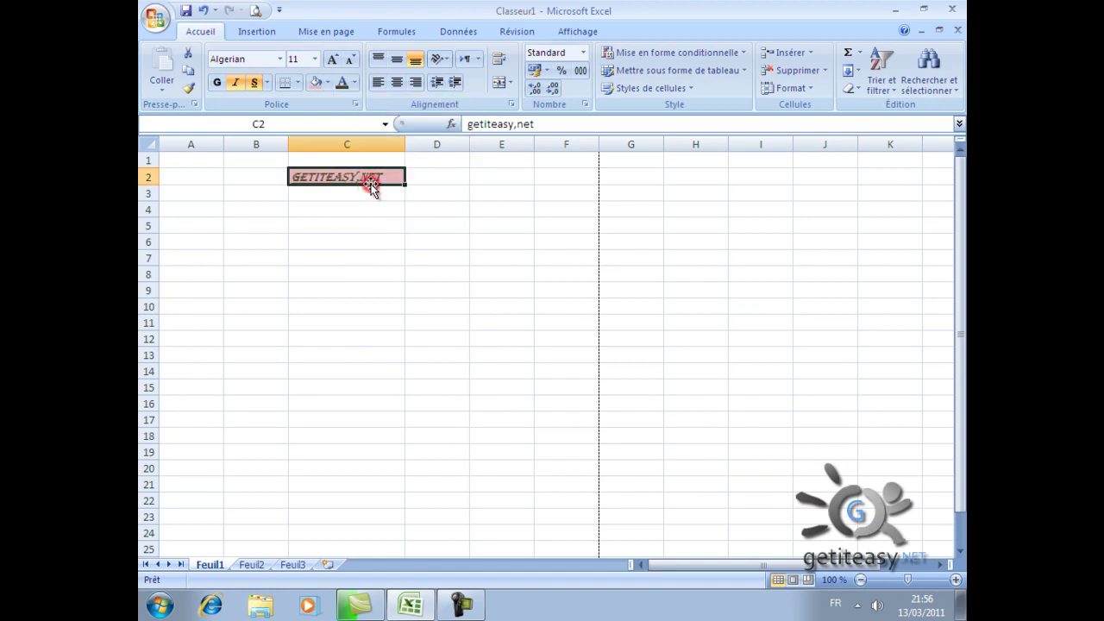
click(333, 61)
click(333, 60)
click(333, 60)
click(333, 60)
click(333, 60)
click(333, 60)
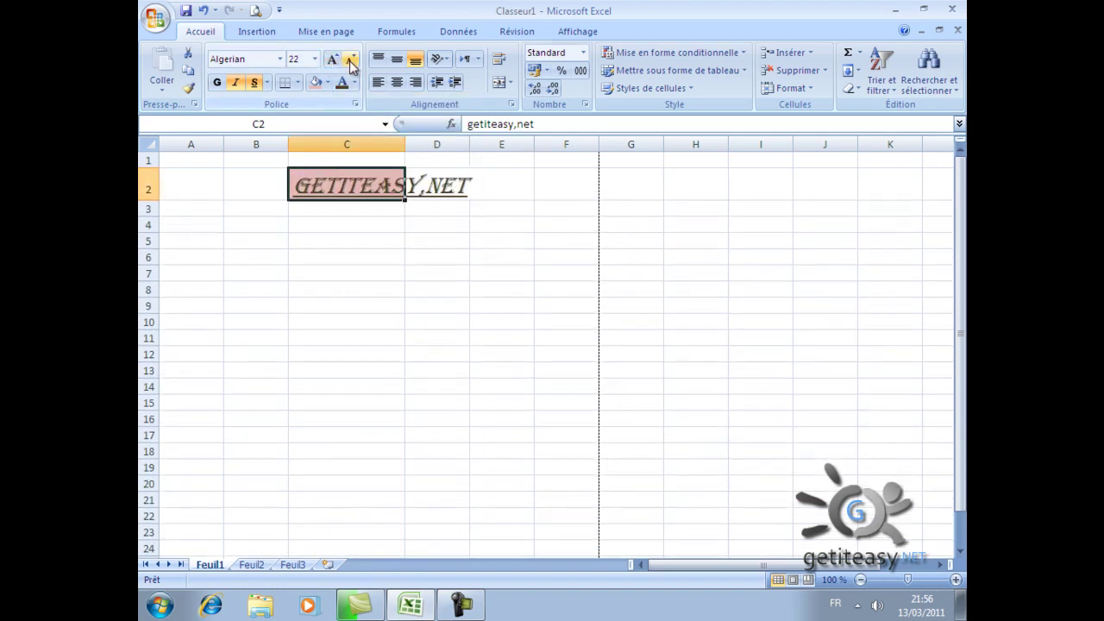
- Bring C2's font size down to 14, then back up to 18
click(350, 61)
click(350, 60)
click(350, 60)
click(350, 60)
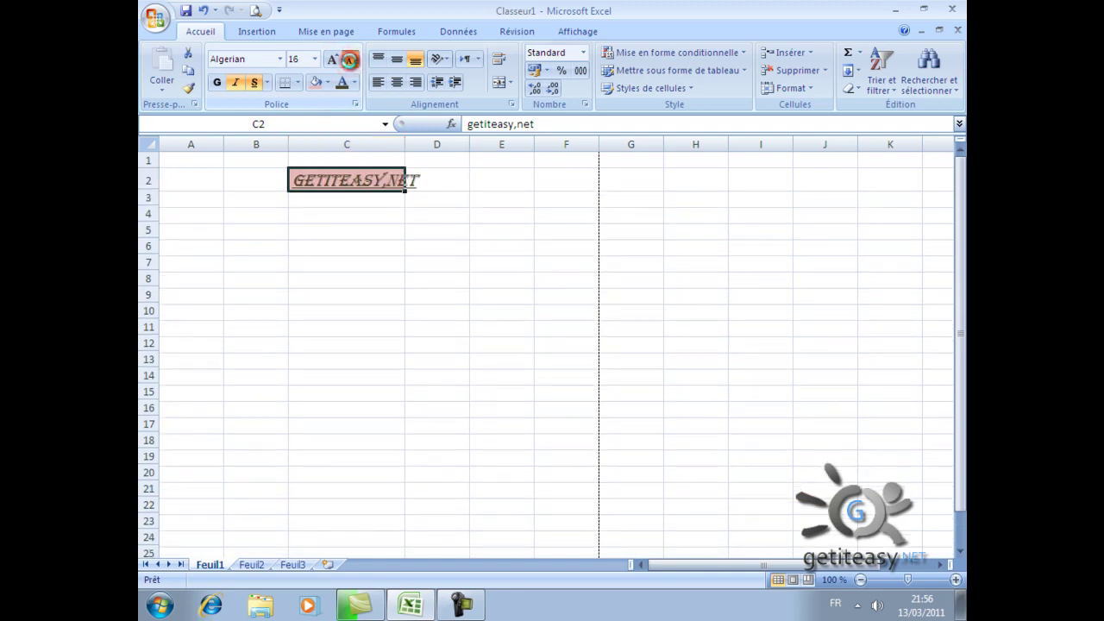
click(302, 59)
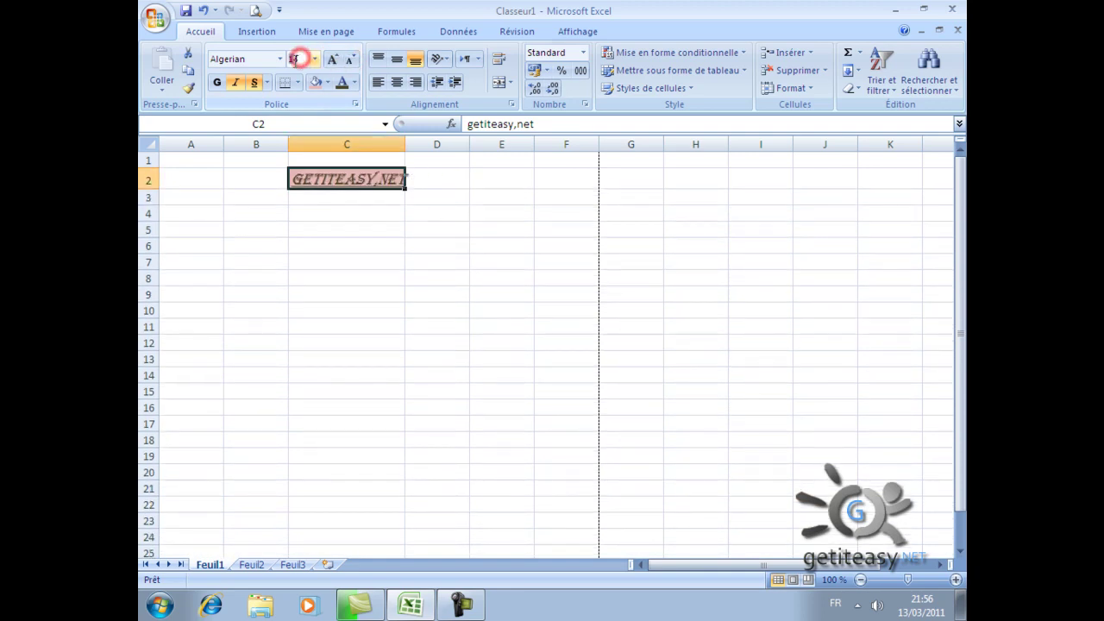
click(301, 59)
click(333, 60)
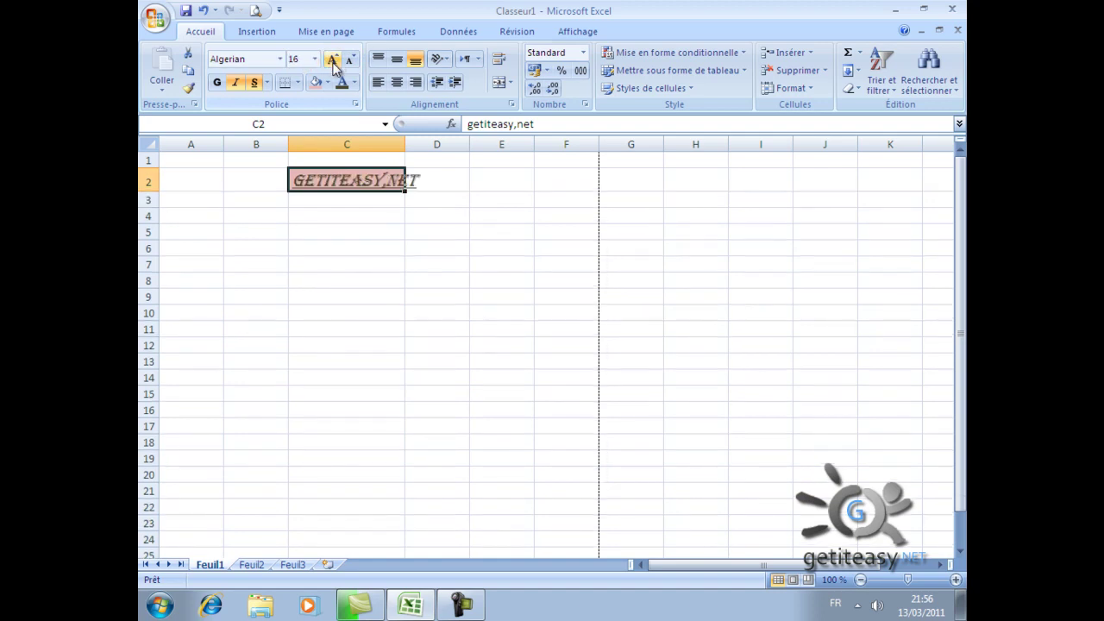
click(333, 61)
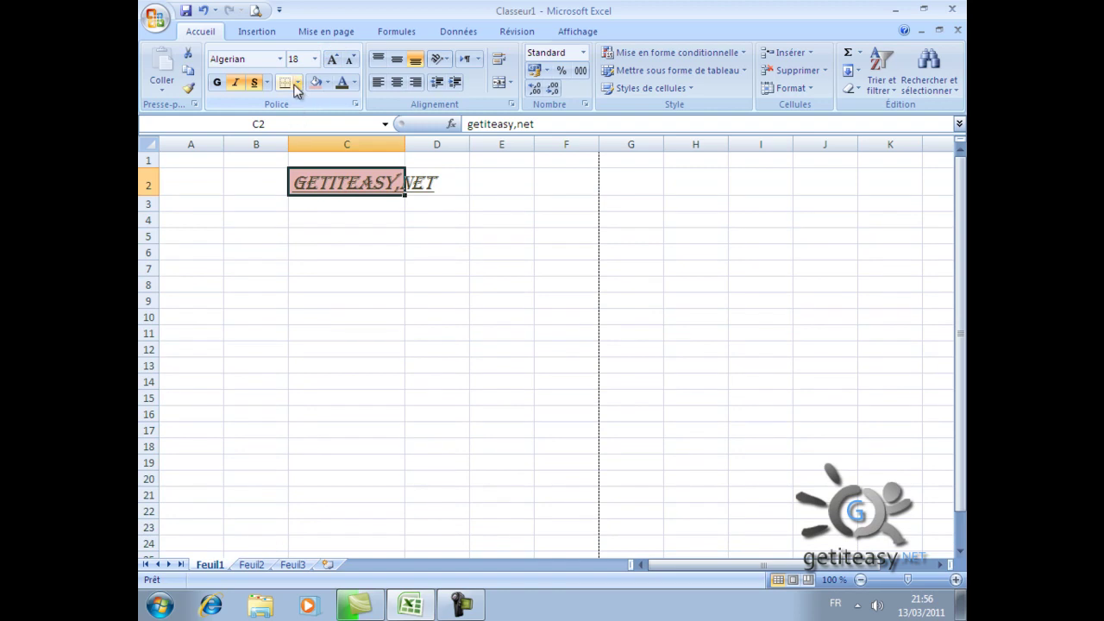
- Frame C2 with a thick box border (Bordure épaisse en encadré), then select C2:D2
click(295, 85)
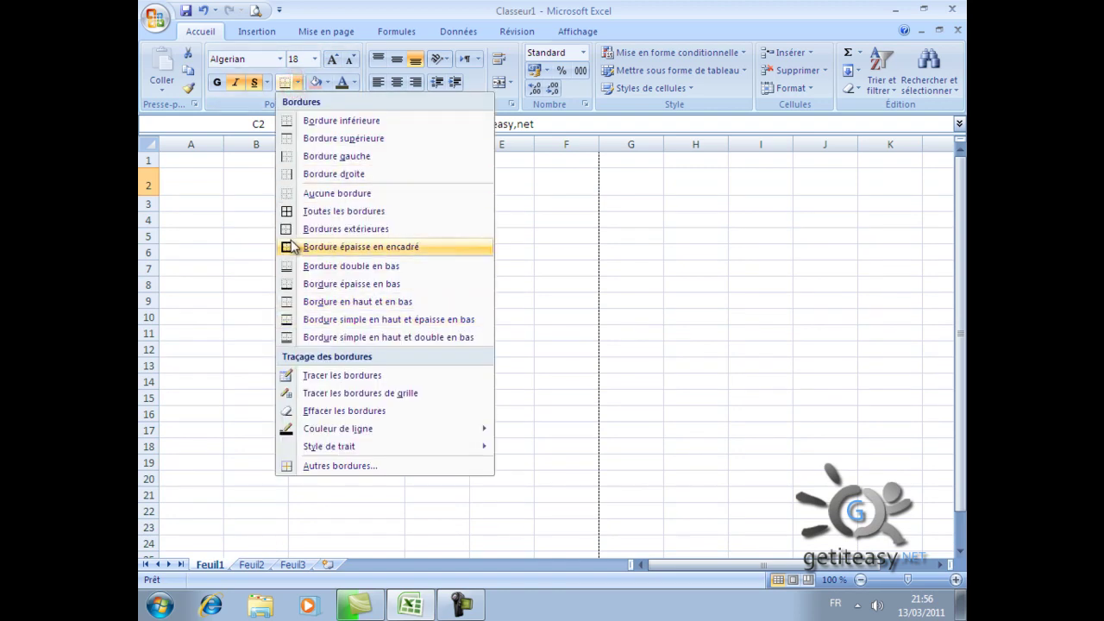
click(414, 9)
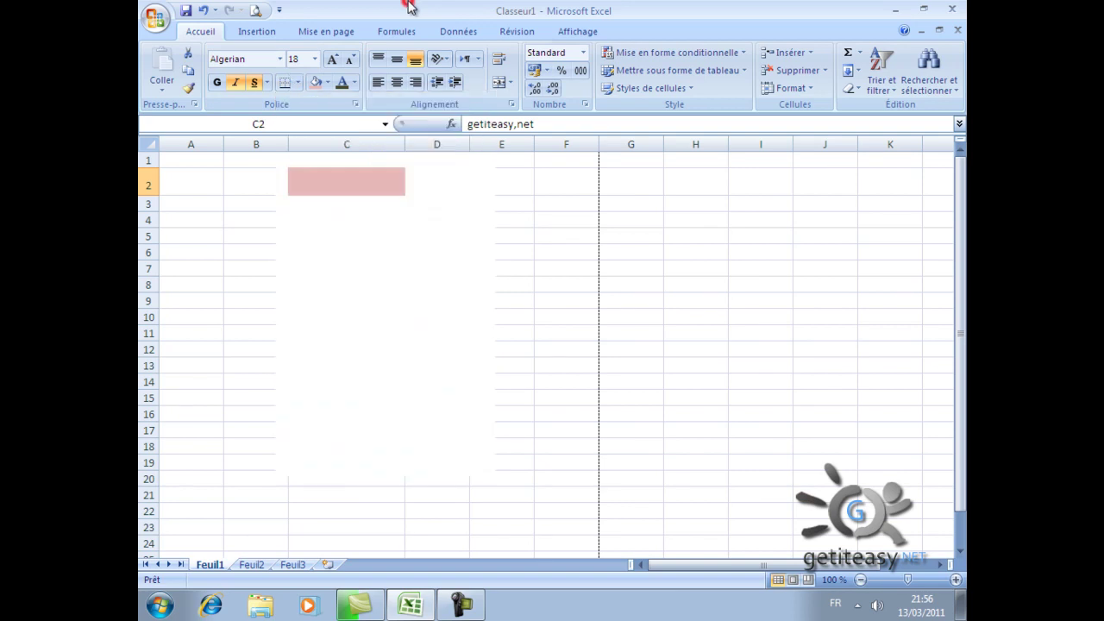
click(411, 180)
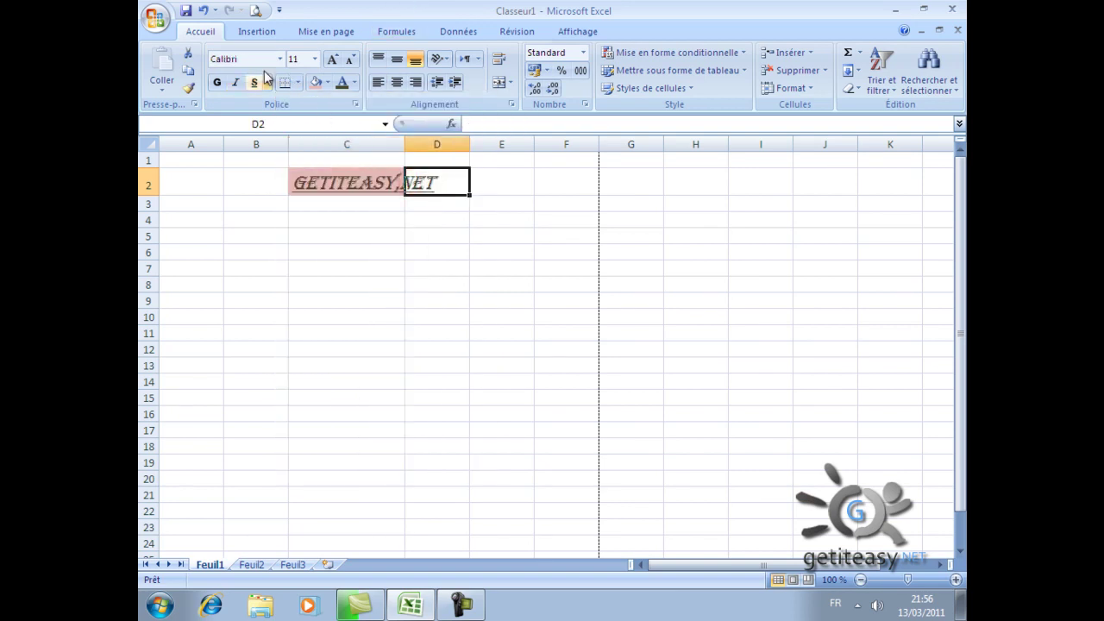
drag(423, 183, 357, 181)
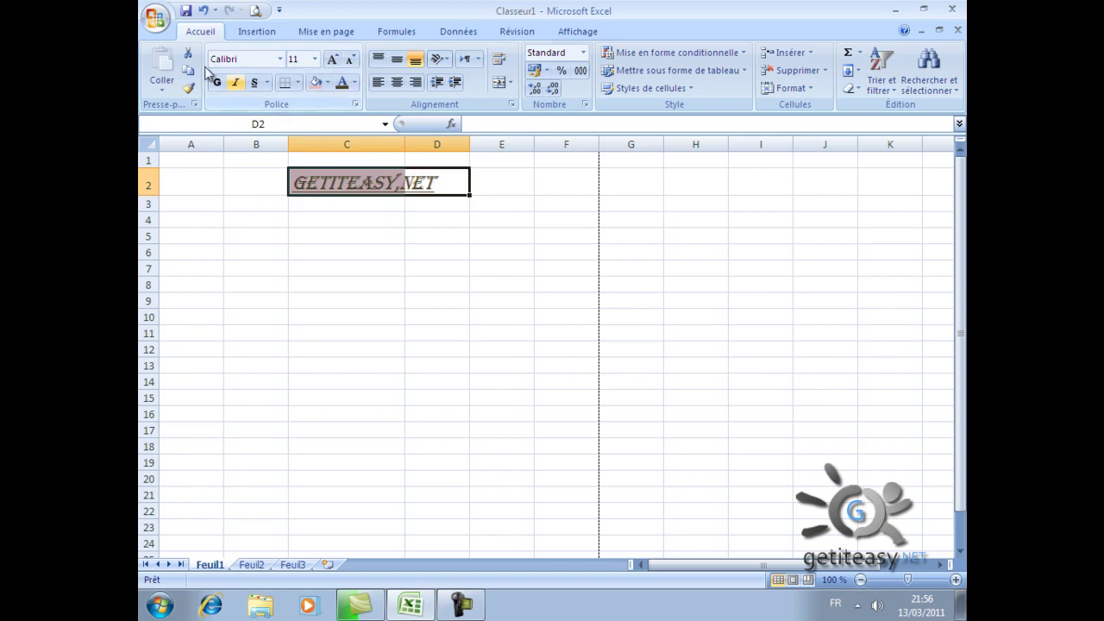
click(356, 105)
drag(375, 108, 742, 139)
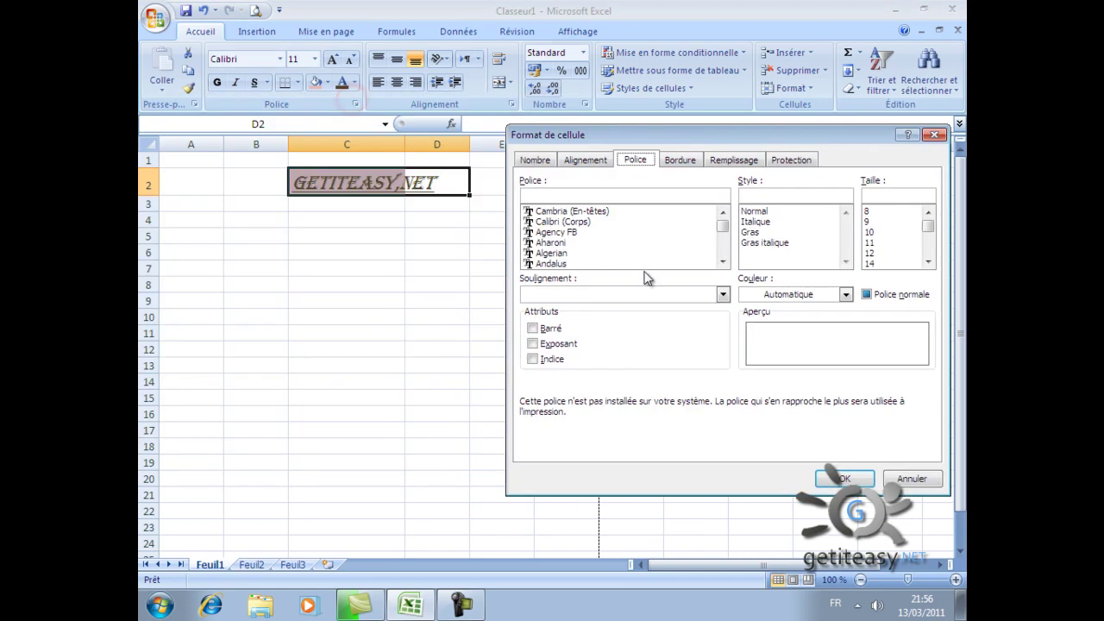
drag(610, 137, 486, 68)
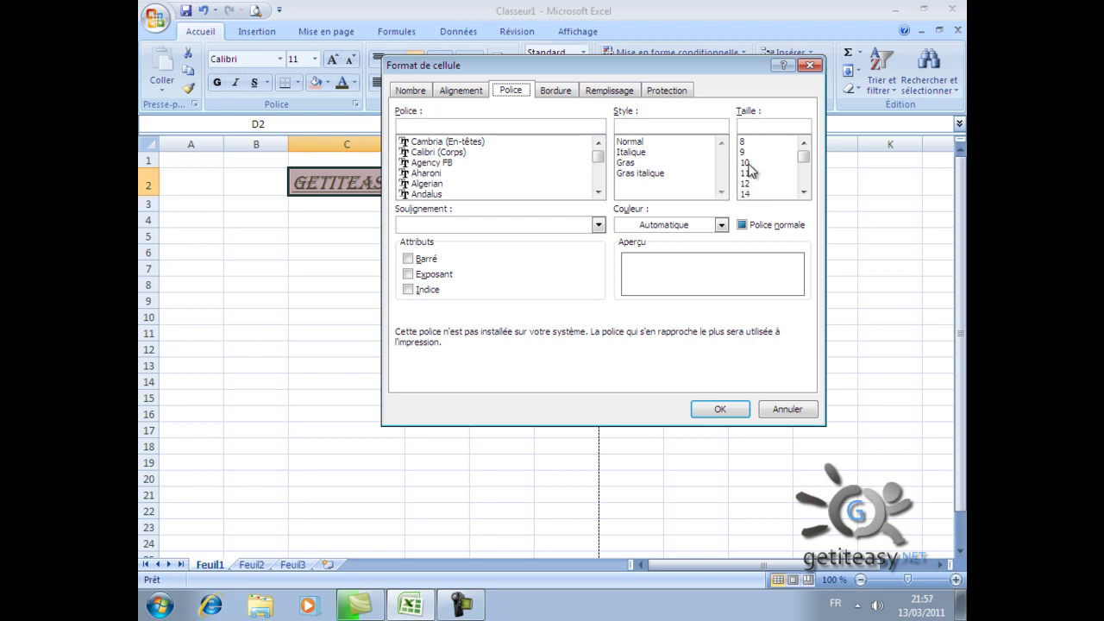
click(597, 225)
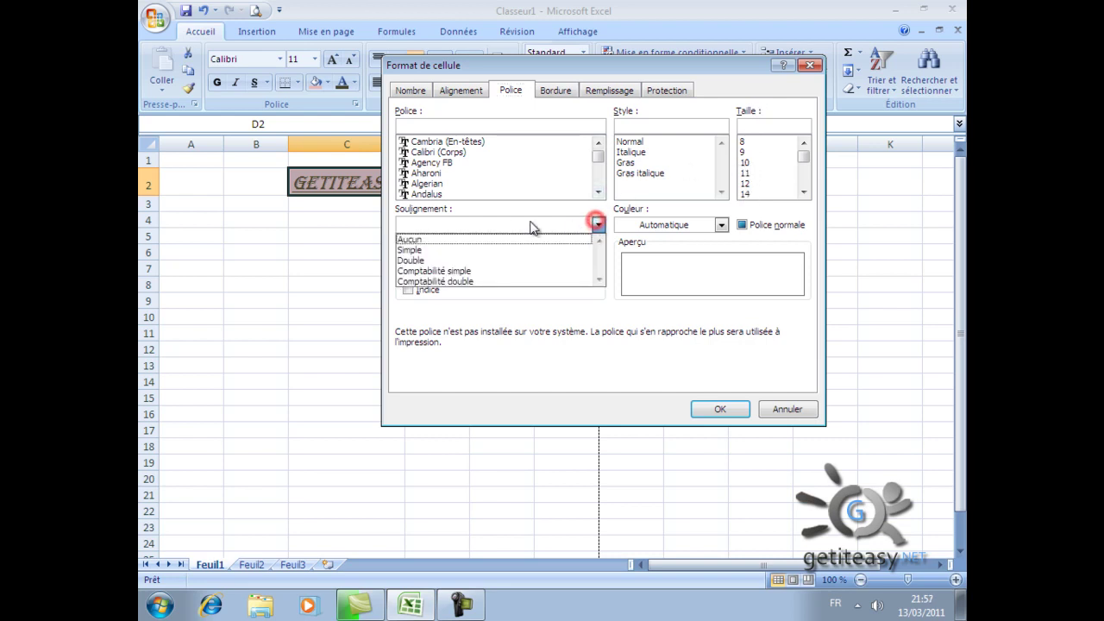
click(463, 257)
click(501, 225)
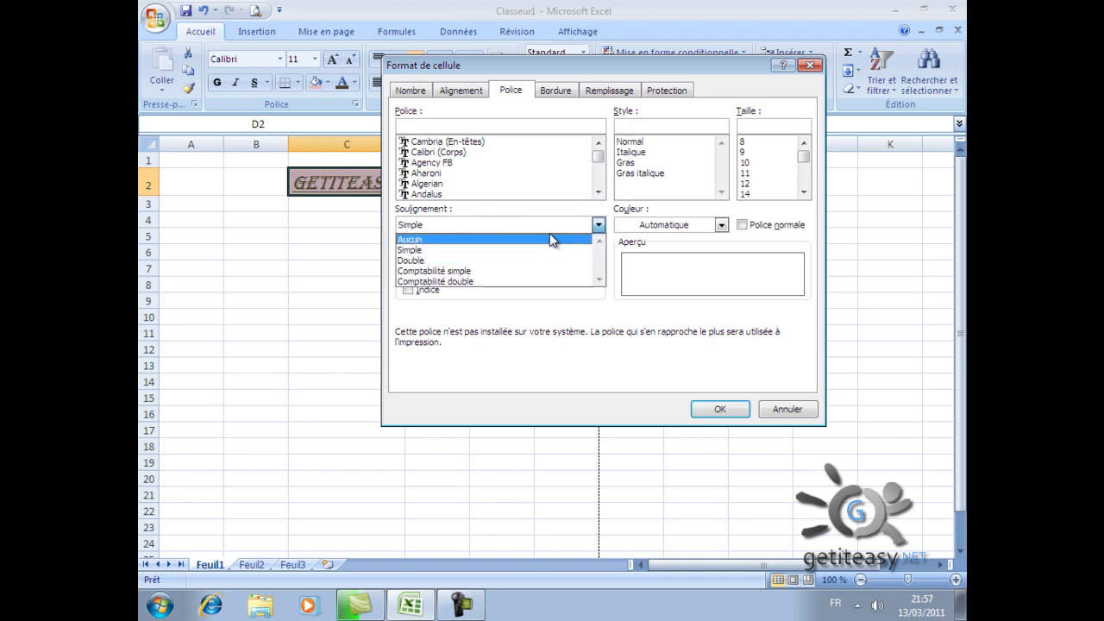
click(566, 215)
click(665, 224)
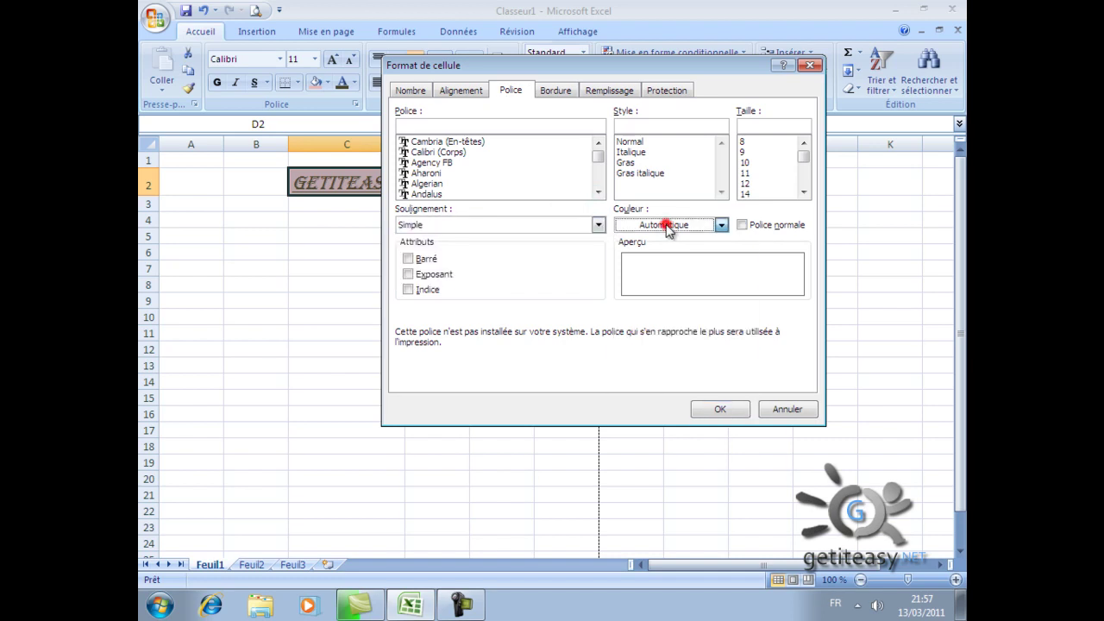
click(655, 219)
click(787, 409)
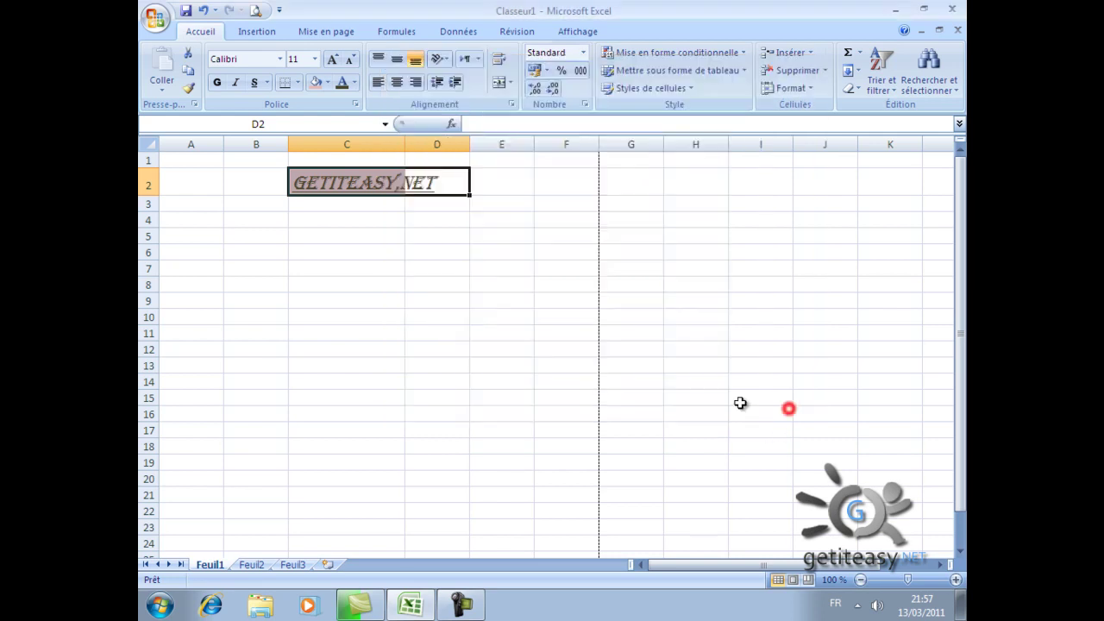